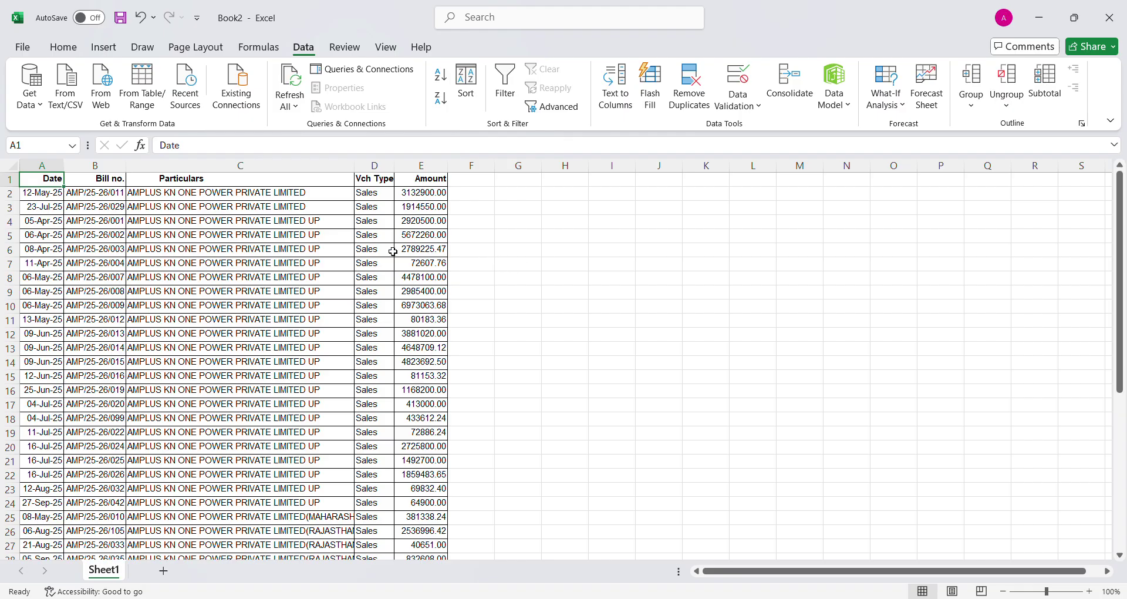
Step: Begin a VLOOKUP formula in the other open workbook with cell B2 as the lookup value
{"action": "left_click", "coordinate": [470, 180]}
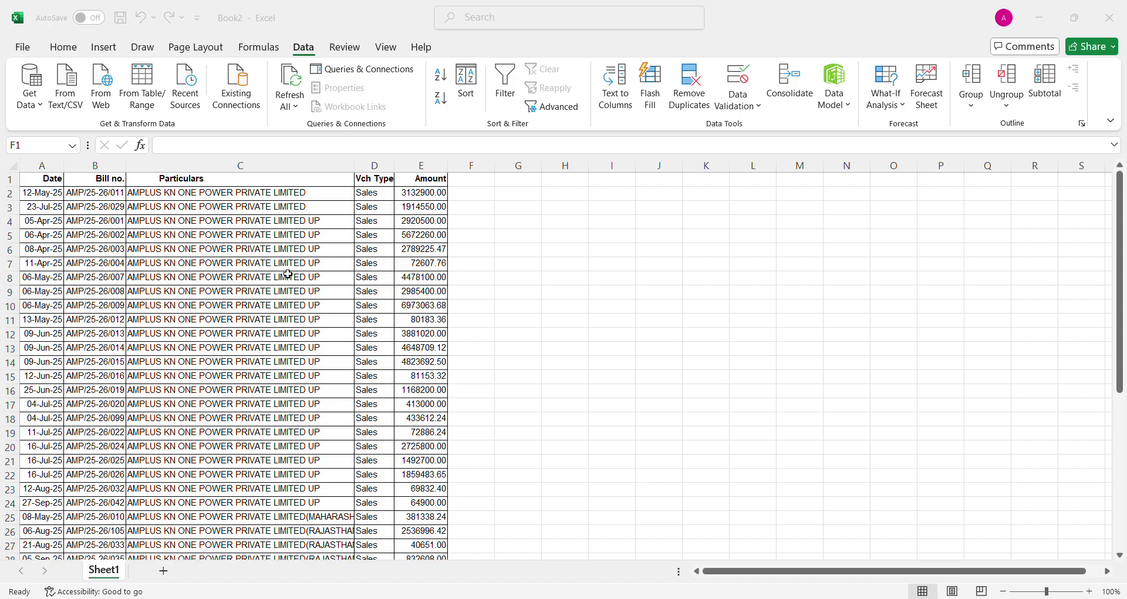
{"action": "type", "text": "="}
{"action": "type", "text": "="}
{"action": "type", "text": "=VLOOKUP(B2,"}
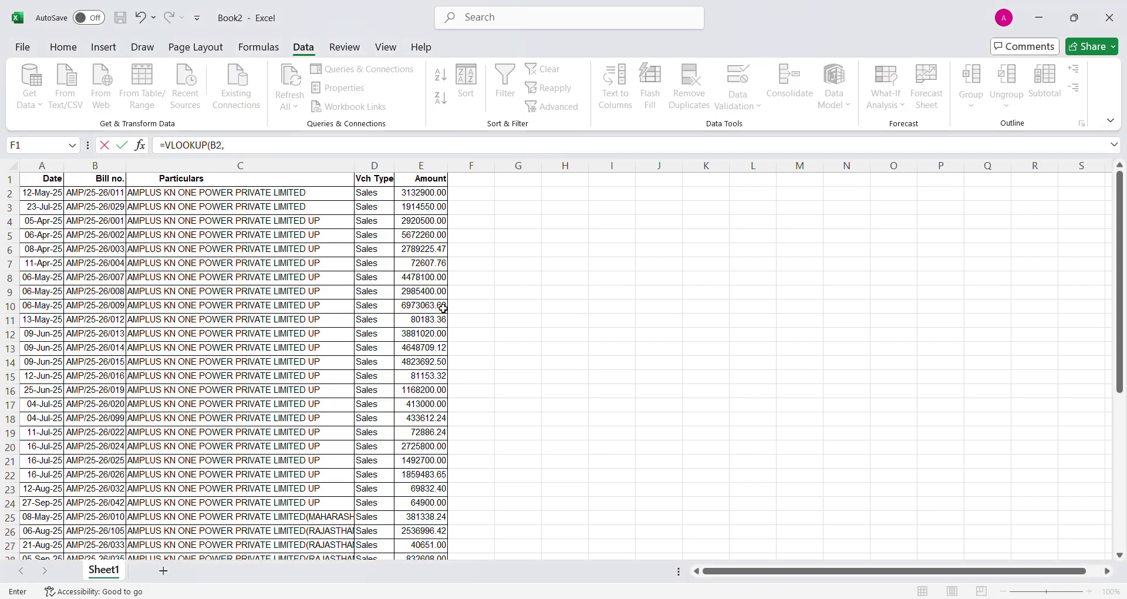
Step: Set the VLOOKUP table array to the absolute range $B$2:$E$43 on Sheet1 of Book2, from bill numbers to amounts, excluding the total row
{"action": "left_click", "coordinate": [109, 195]}
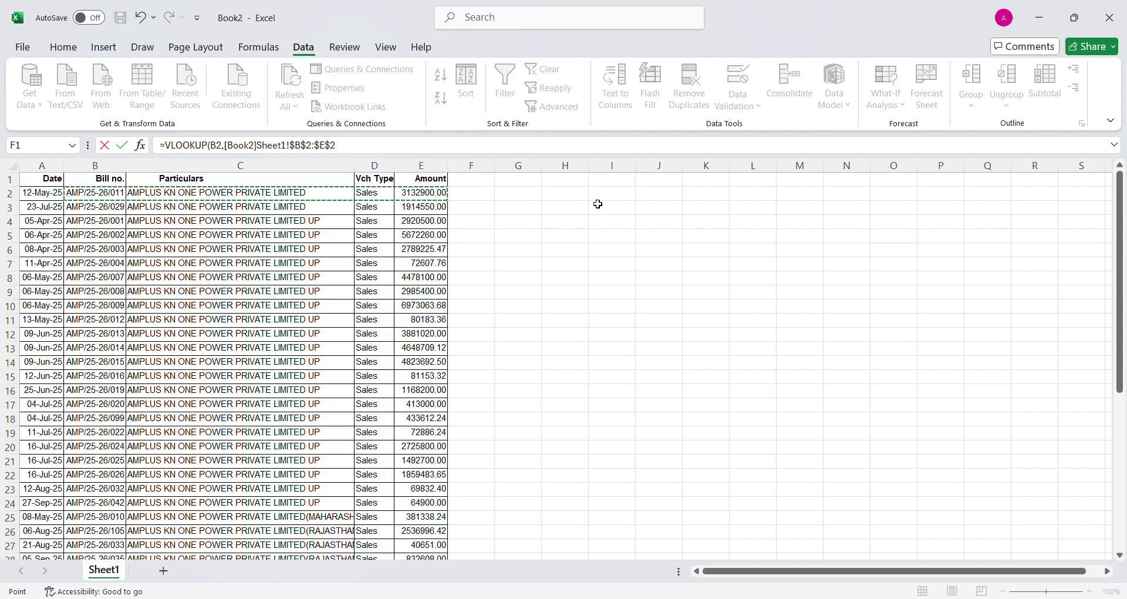
{"action": "key", "text": "shift+Down"}
{"action": "key", "text": "shift+Down"}
{"action": "key", "text": "shift+Down"}
{"action": "key", "text": "shift+Down"}
{"action": "key", "text": "shift+Down"}
{"action": "key", "text": "shift+Down"}
{"action": "key", "text": "shift+Down"}
{"action": "key", "text": "shift+Down"}
{"action": "key", "text": "shift+Down"}
{"action": "key", "text": "shift+Down"}
{"action": "key", "text": "shift+Down"}
{"action": "key", "text": "shift+Down"}
{"action": "key", "text": "shift+Down"}
{"action": "key", "text": "shift+Down"}
{"action": "key", "text": "shift+Down"}
{"action": "key", "text": "shift+Down"}
{"action": "key", "text": "shift+Down"}
{"action": "key", "text": "shift+Down"}
{"action": "key", "text": "shift+Down"}
{"action": "key", "text": "shift+Down"}
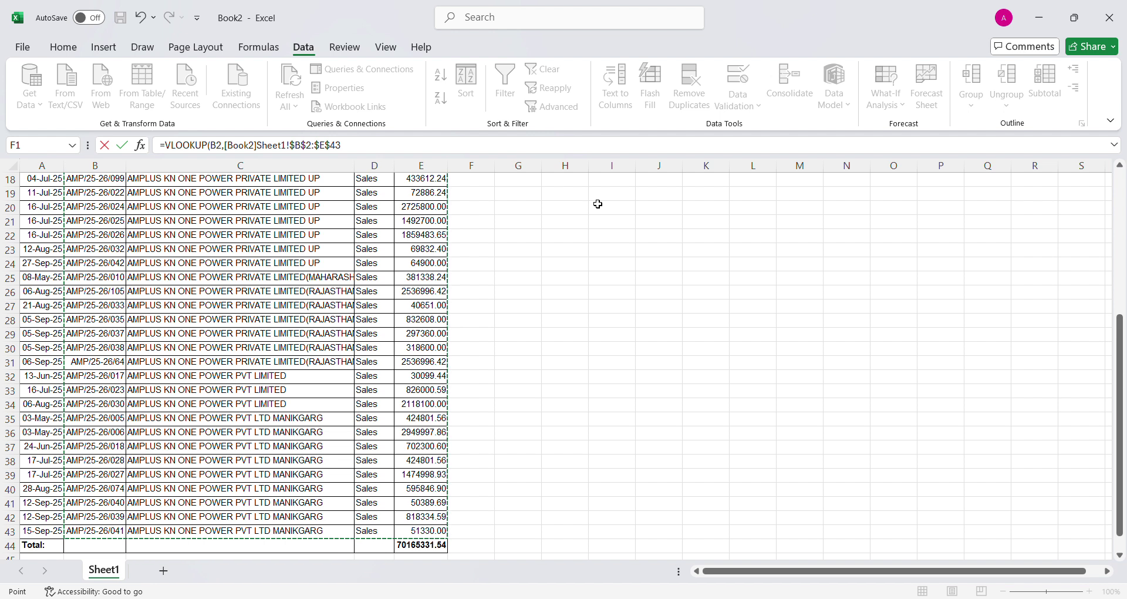
Step: Finish the VLOOKUP formula with column index 4 for the amount and 0 for an exact match
{"action": "type", "text": ",4"}
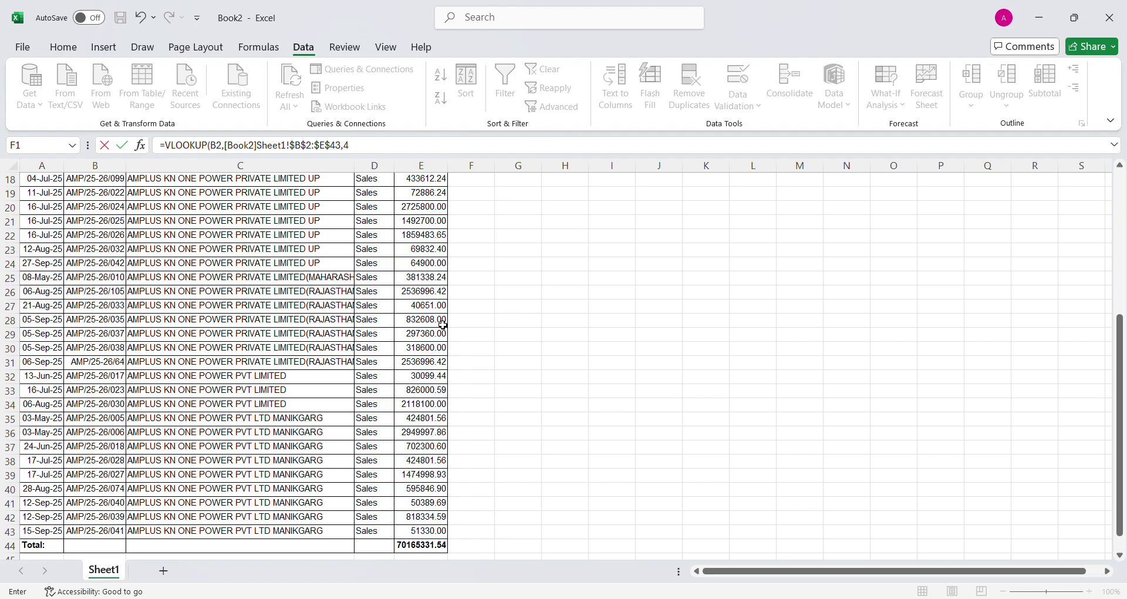
{"action": "type", "text": ",0"}
{"action": "key", "text": "Escape"}
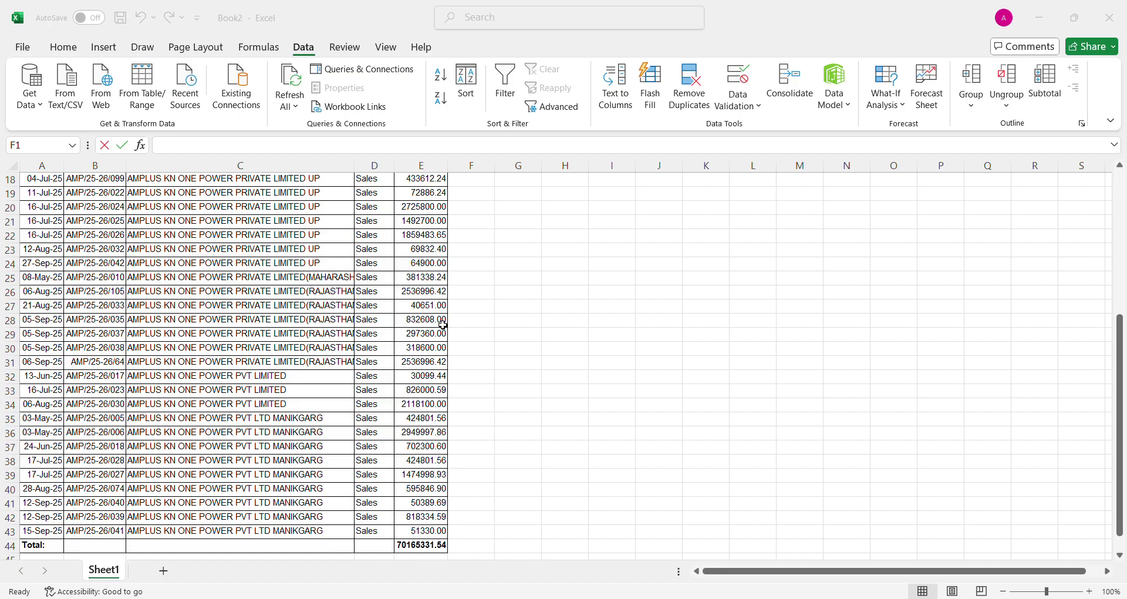
{"action": "key", "text": "ctrl+c"}
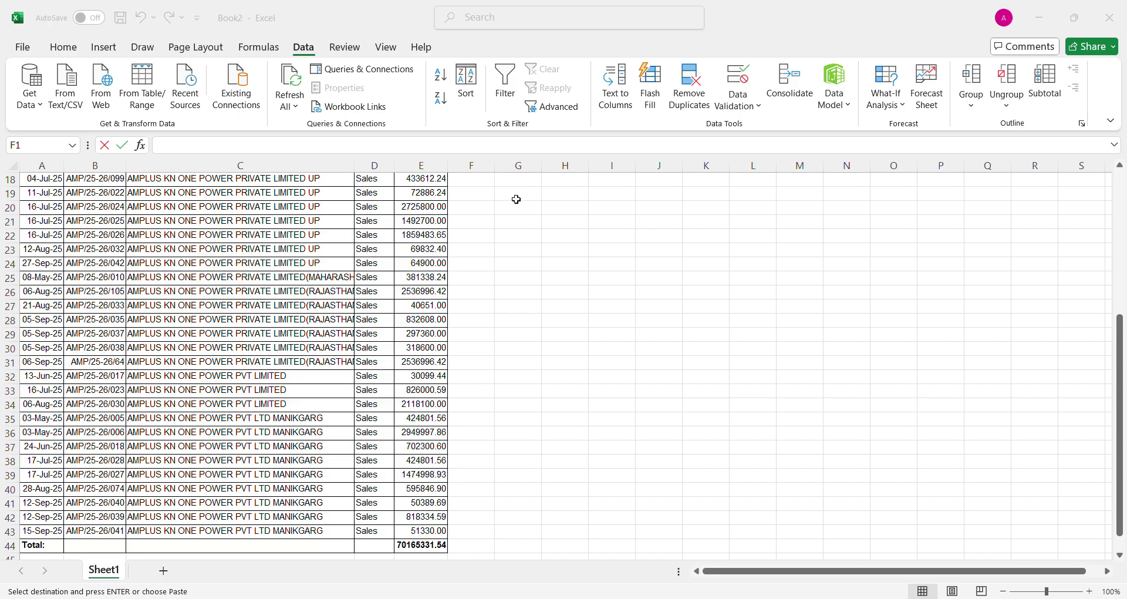
{"action": "key", "text": "Escape"}
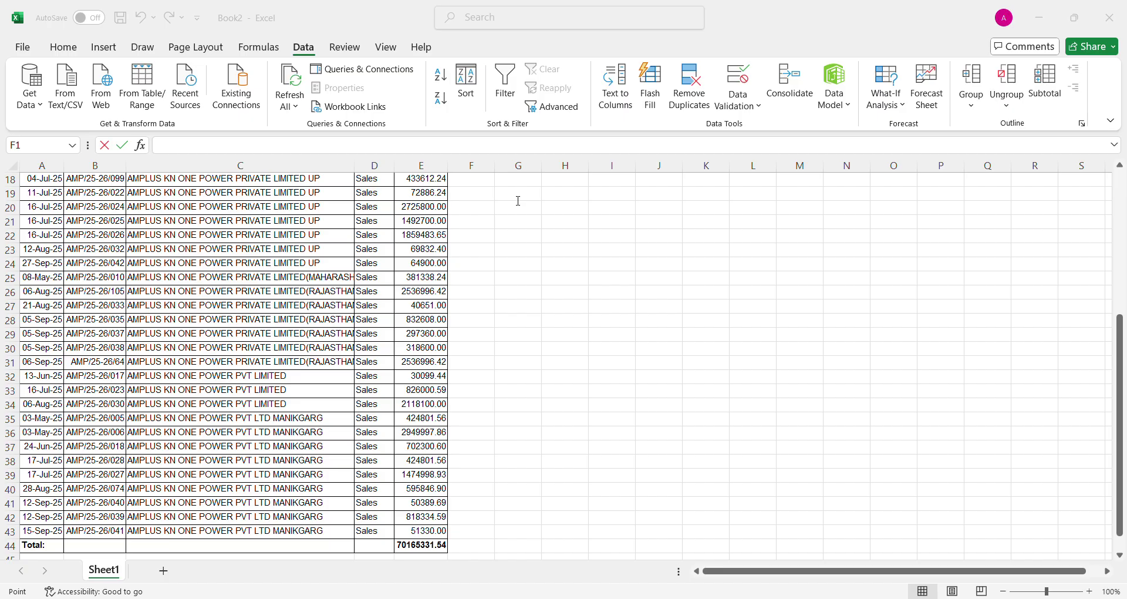
{"action": "key", "text": "Escape"}
{"action": "key", "text": "ctrl+c"}
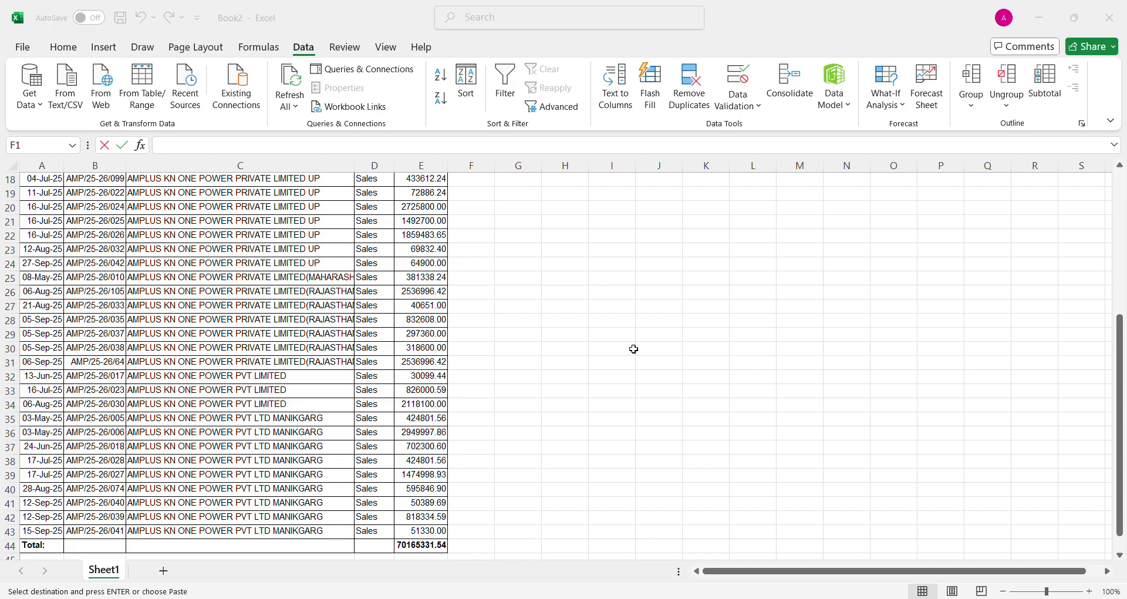
{"action": "key", "text": "Escape"}
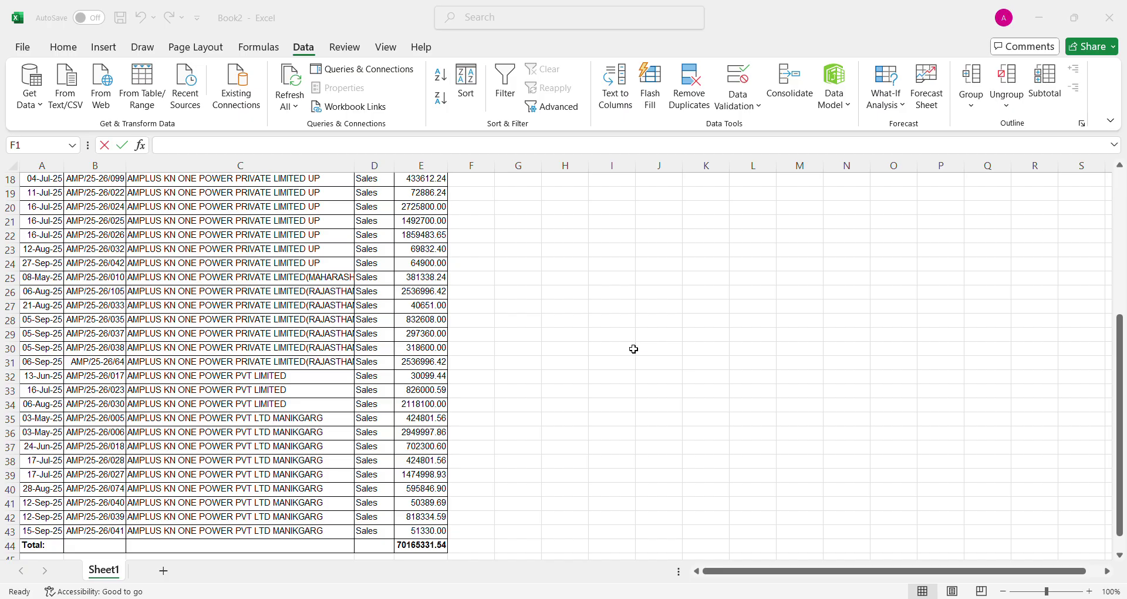